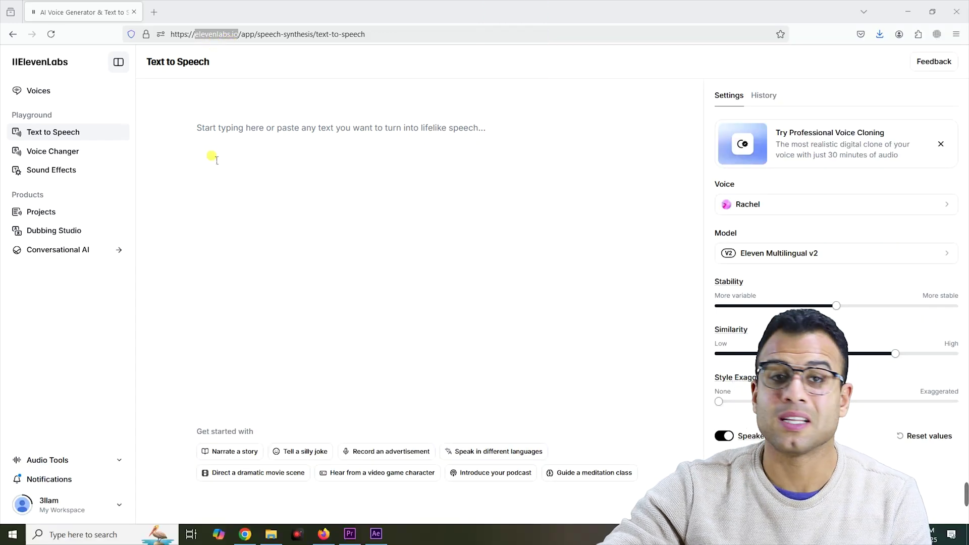
- Open Dubbing Studio and start creating a new dub
{"action": "left_click", "coordinate": [234, 210]}
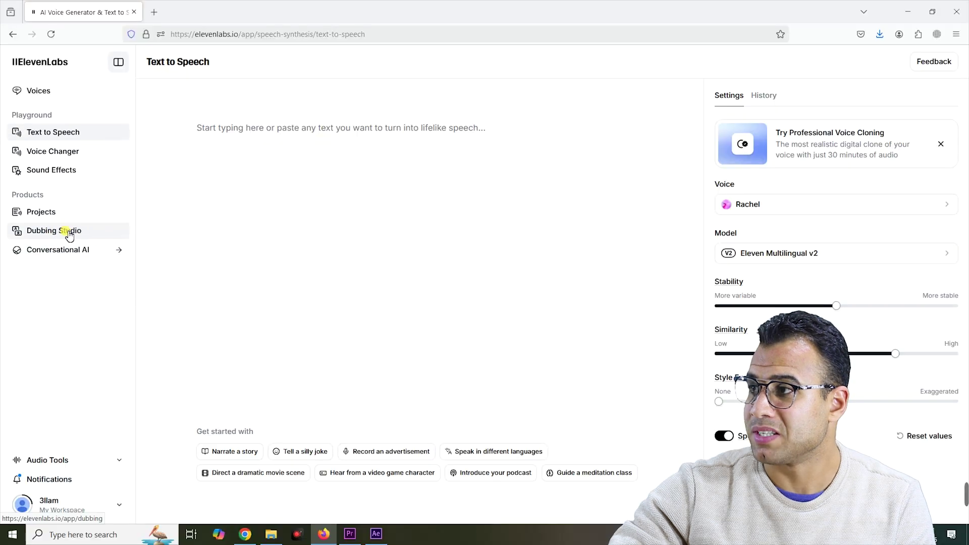
{"action": "left_click", "coordinate": [69, 235]}
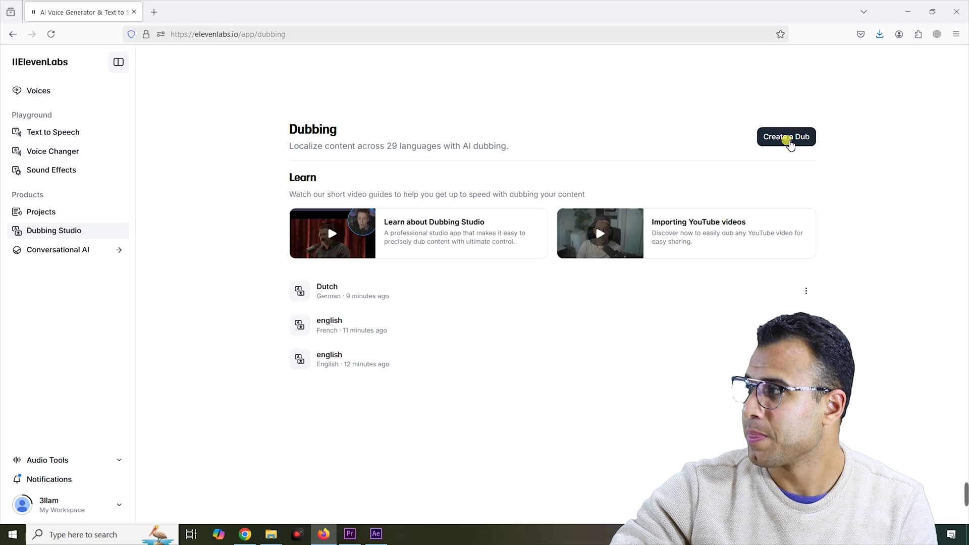
{"action": "left_click", "coordinate": [787, 137]}
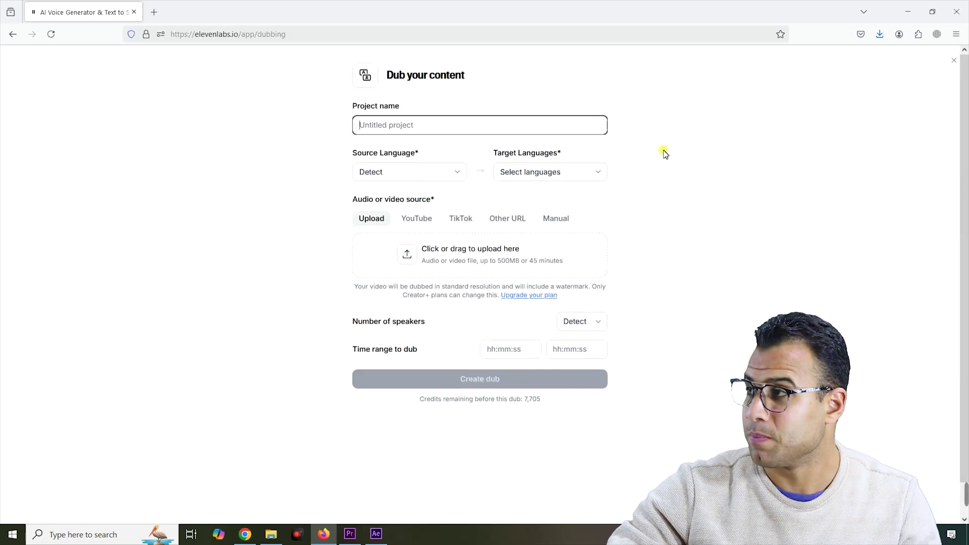
- Name the dubbing project "english"
{"action": "left_click_drag", "start_coordinate": [352, 106], "coordinate": [421, 109]}
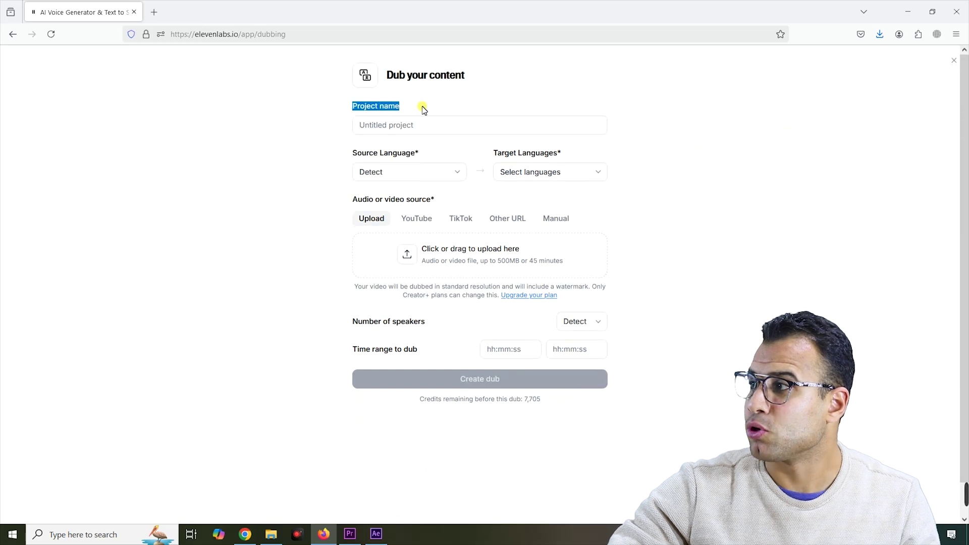
{"action": "left_click", "coordinate": [422, 126]}
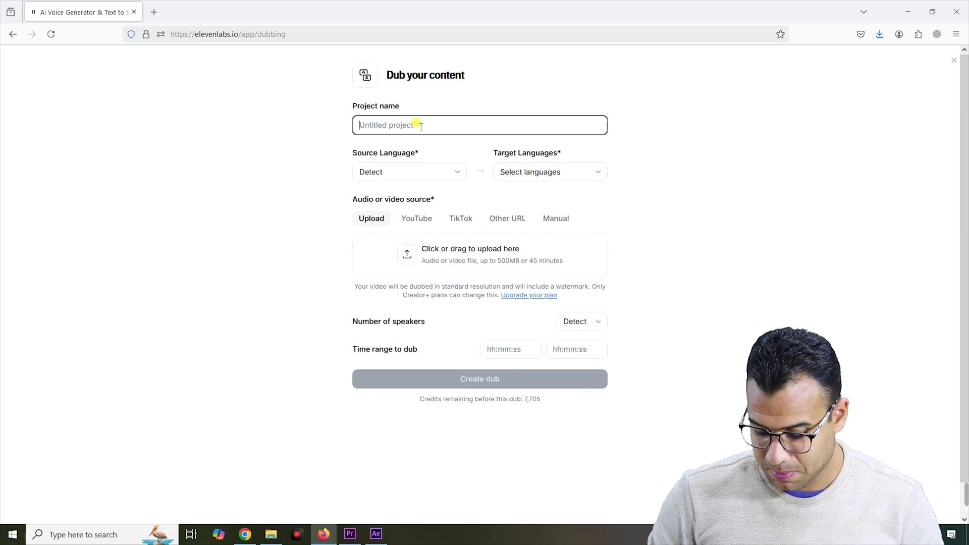
{"action": "type", "text": "e"}
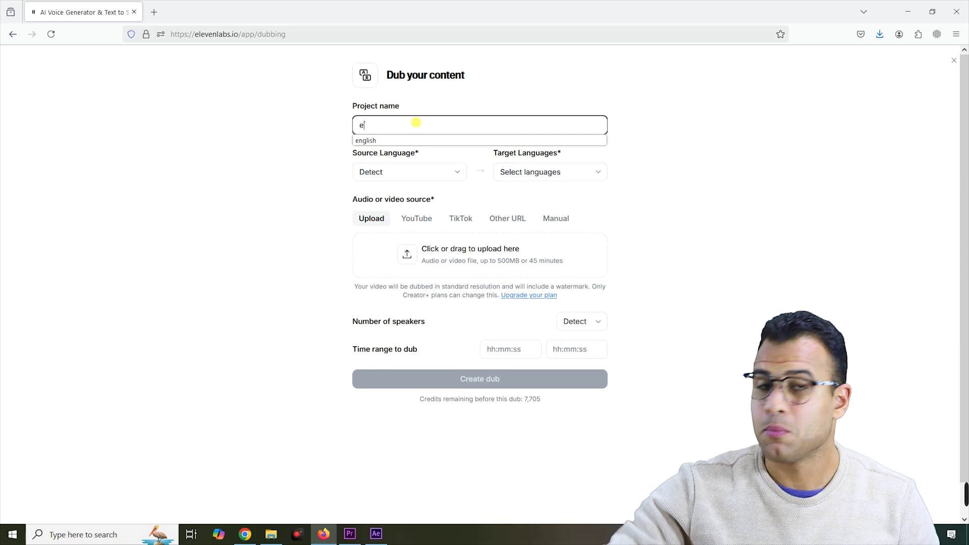
{"action": "left_click", "coordinate": [371, 141]}
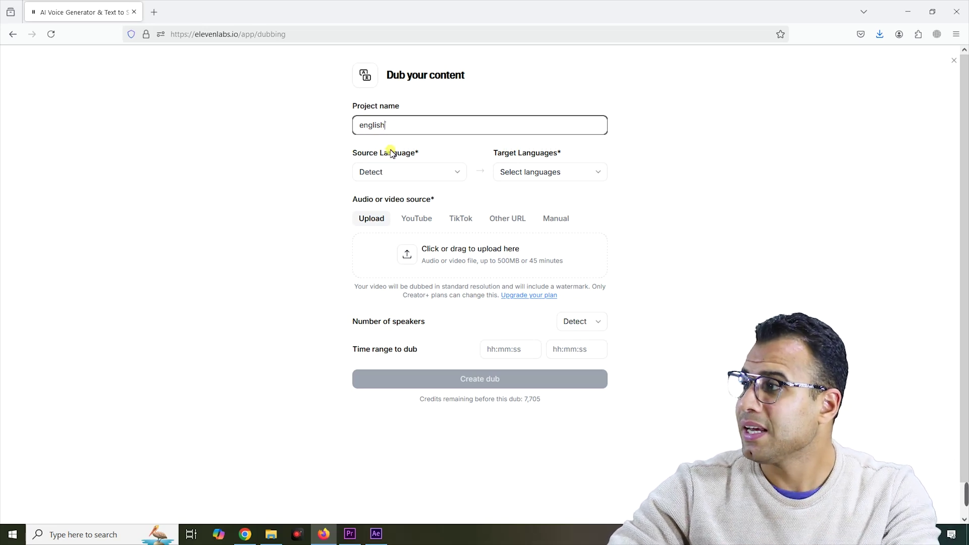
- Set the dub's source language to Arabic and its target language to Hindi
{"action": "left_click_drag", "start_coordinate": [352, 153], "coordinate": [418, 156]}
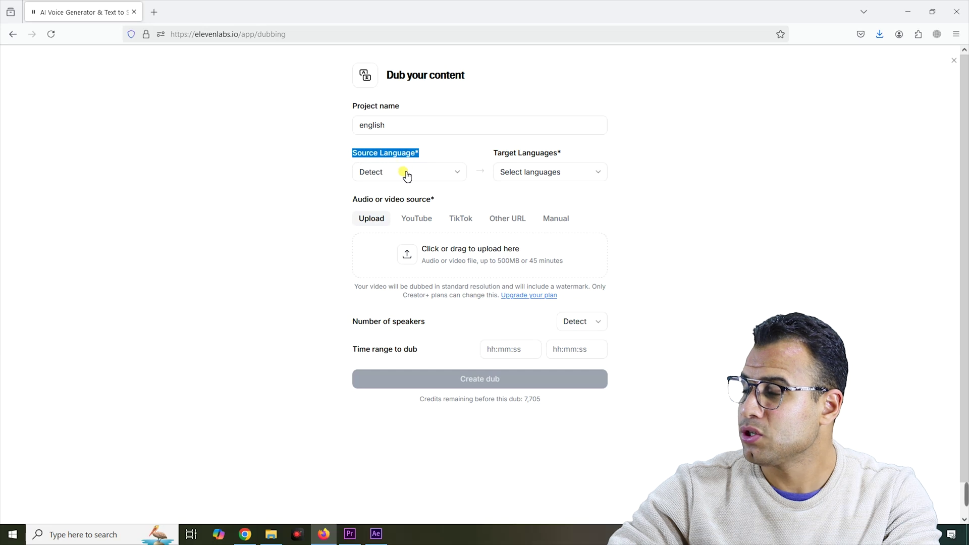
{"action": "left_click", "coordinate": [404, 174]}
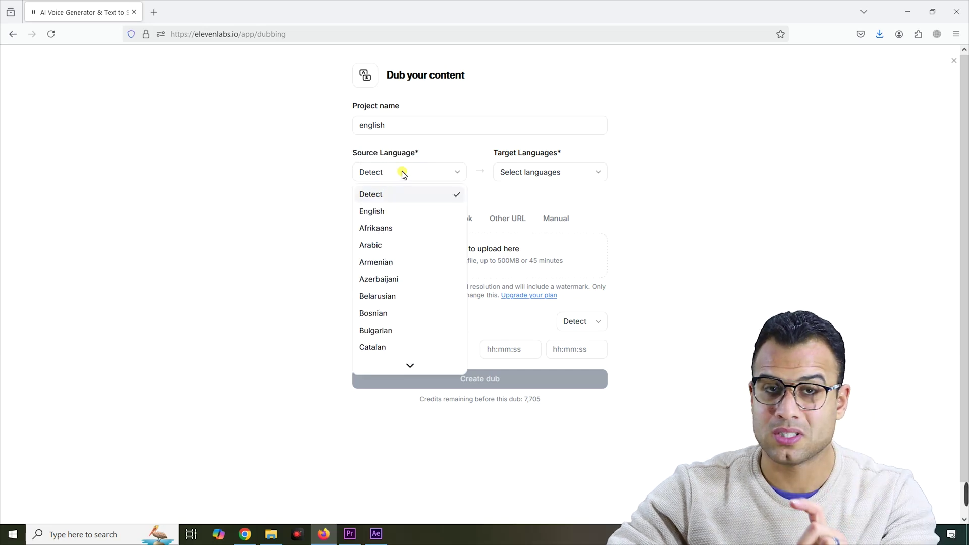
{"action": "left_click", "coordinate": [392, 247]}
{"action": "left_click_drag", "start_coordinate": [495, 154], "coordinate": [554, 166]}
{"action": "left_click", "coordinate": [549, 173]}
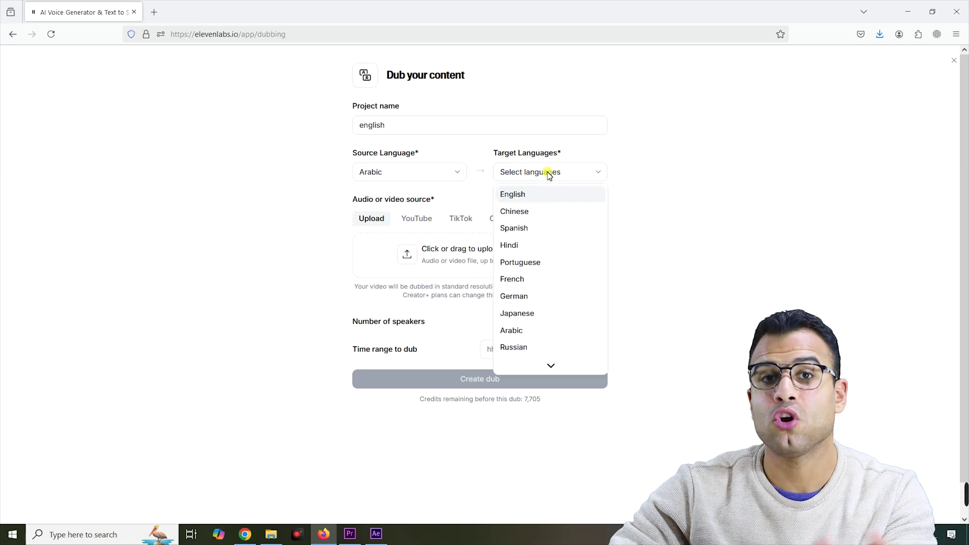
{"action": "left_click", "coordinate": [528, 246]}
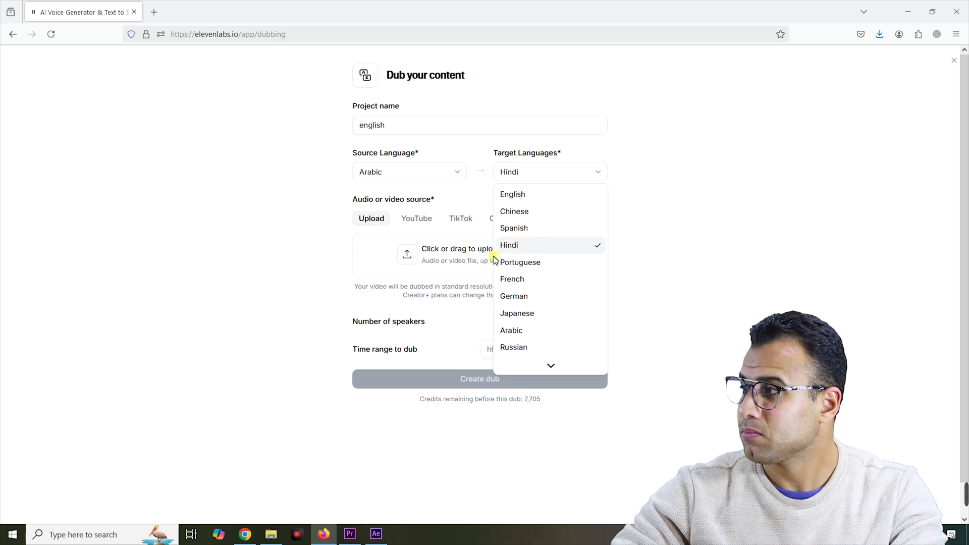
{"action": "left_click", "coordinate": [674, 239]}
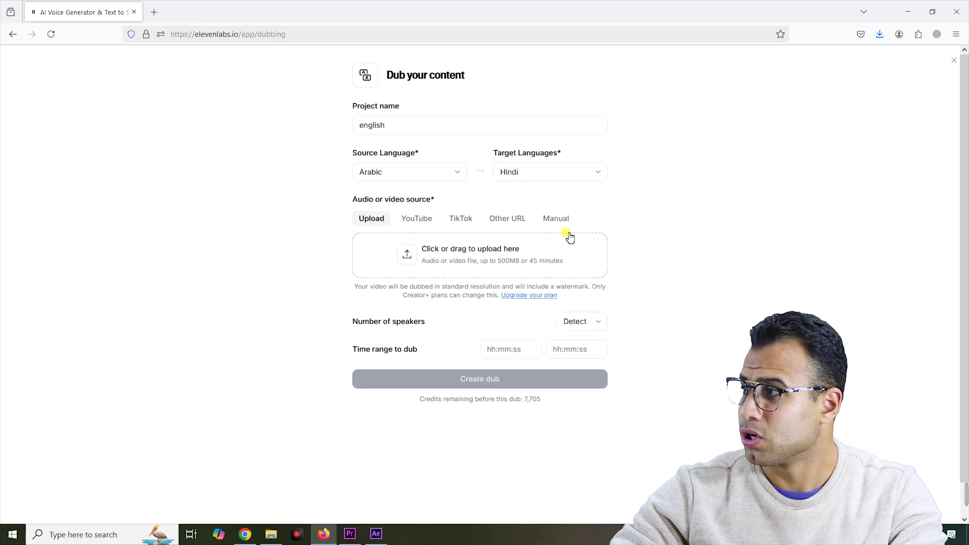
- Try English as the dub's target language in place of Hindi and return to Hindi
{"action": "left_click", "coordinate": [546, 177]}
{"action": "left_click", "coordinate": [525, 245]}
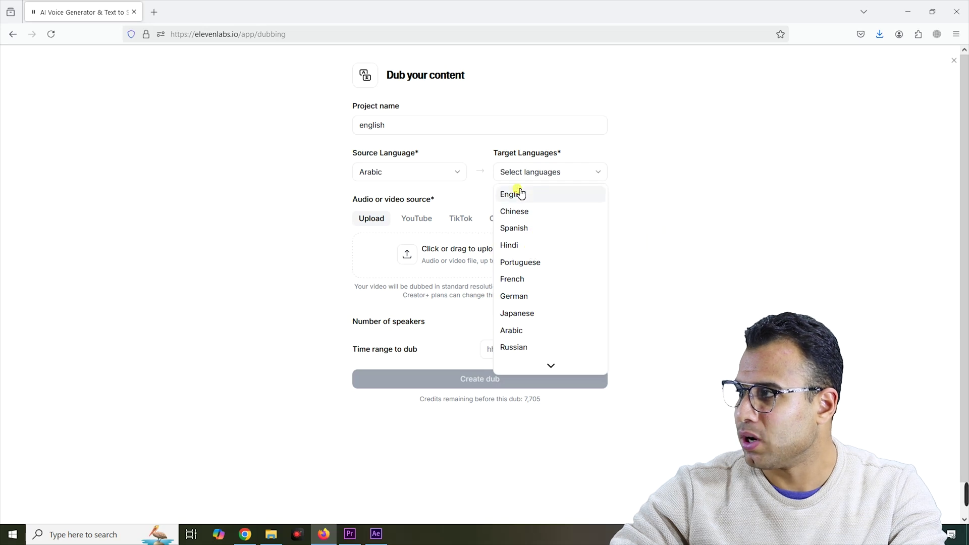
{"action": "left_click", "coordinate": [525, 196]}
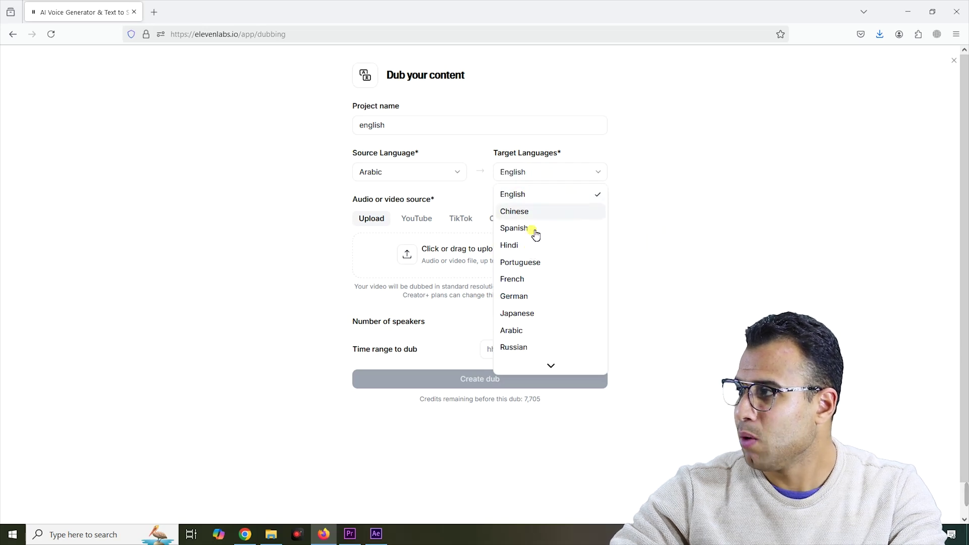
{"action": "left_click", "coordinate": [543, 197]}
{"action": "left_click", "coordinate": [520, 247]}
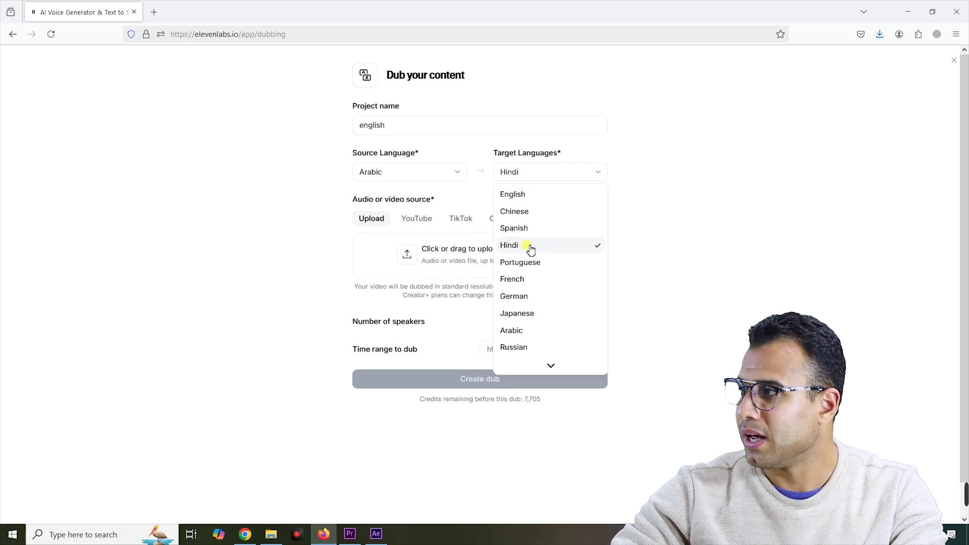
{"action": "left_click", "coordinate": [714, 232]}
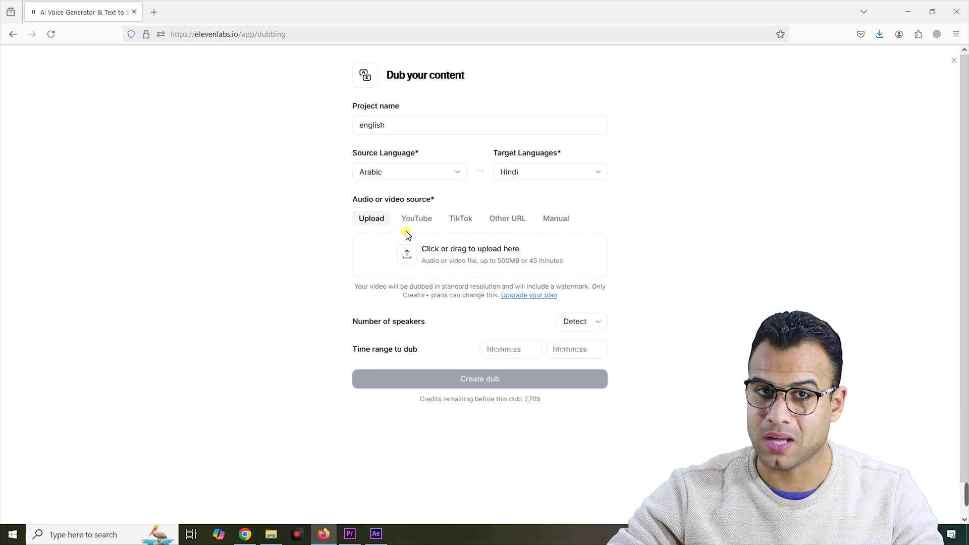
- Upload 10.mp4 from the Desktop as the video source and create the dub
{"action": "left_click", "coordinate": [430, 255]}
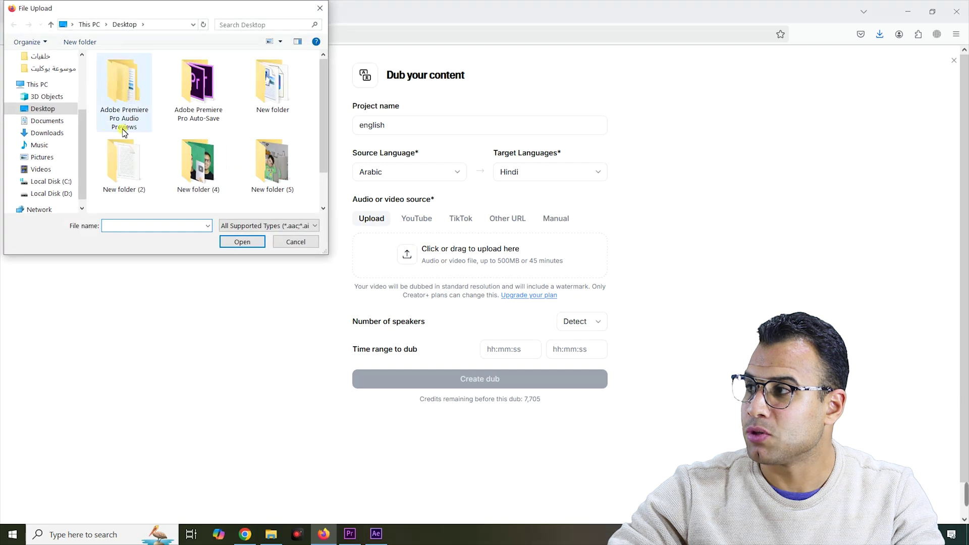
{"action": "scroll", "coordinate": [222, 151], "scroll_direction": "down", "scroll_amount": 1}
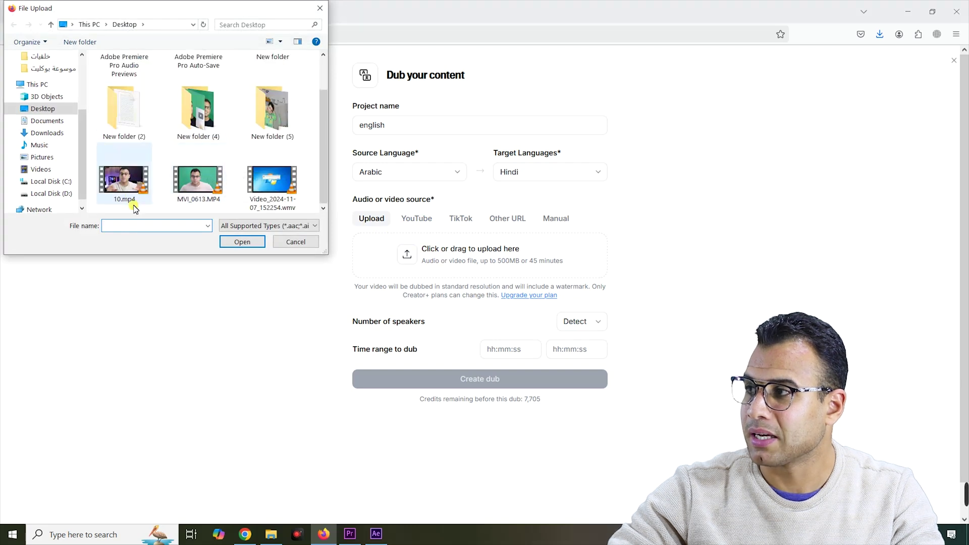
{"action": "double_click", "coordinate": [132, 186]}
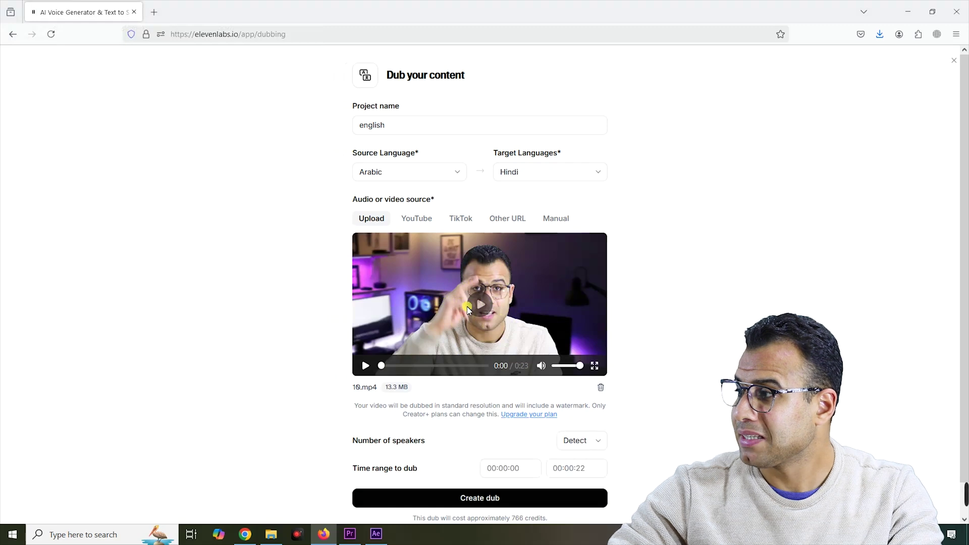
{"action": "scroll", "coordinate": [534, 486], "scroll_direction": "down", "scroll_amount": 1}
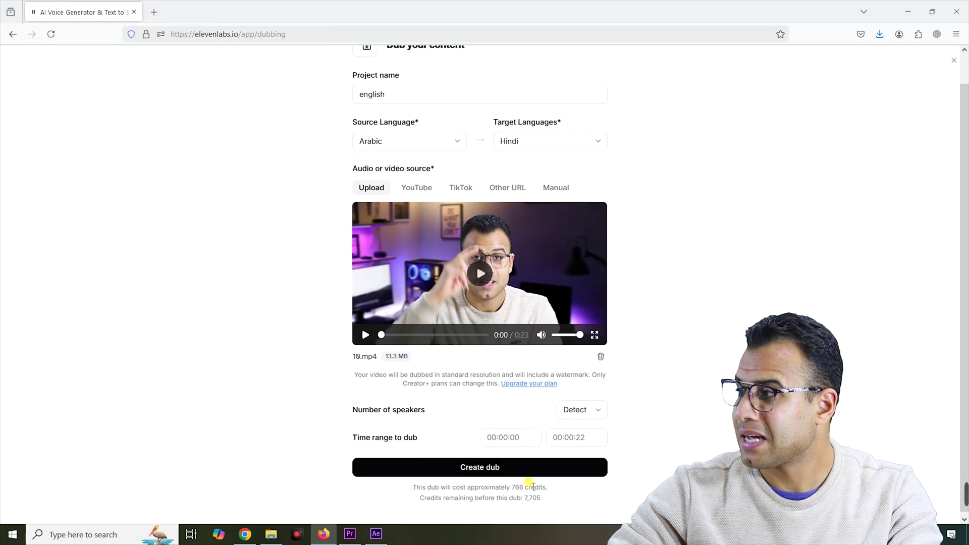
{"action": "left_click", "coordinate": [470, 467]}
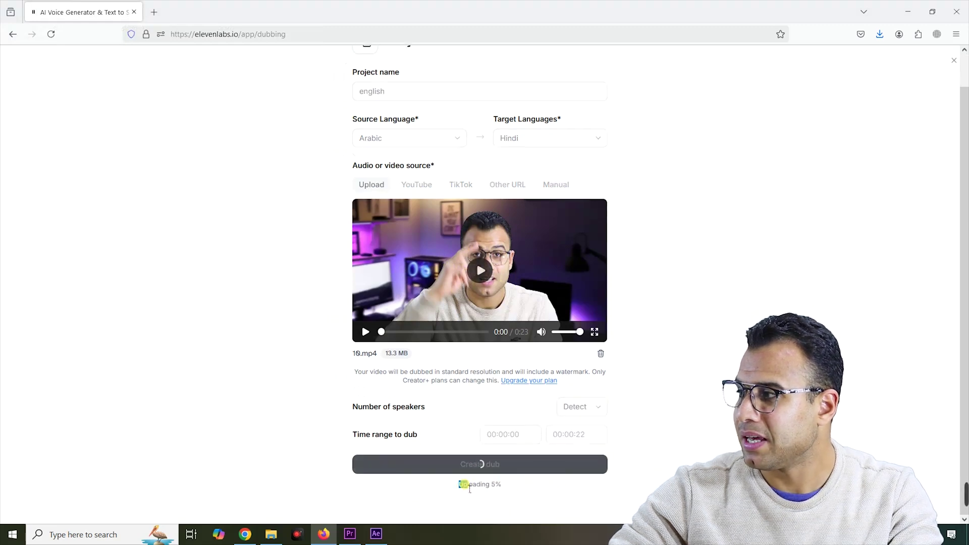
{"action": "left_click_drag", "start_coordinate": [458, 485], "coordinate": [507, 490]}
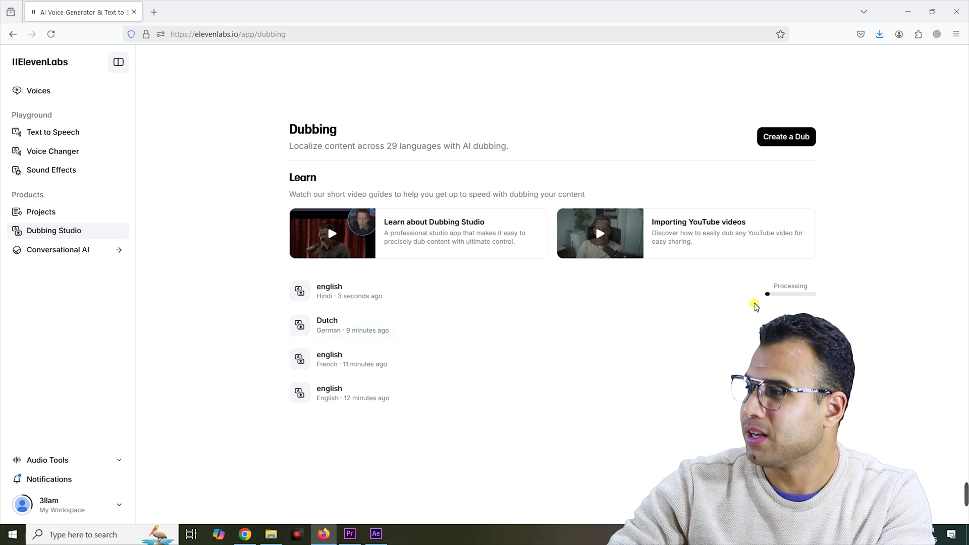
{"action": "left_click_drag", "start_coordinate": [343, 287], "coordinate": [316, 289]}
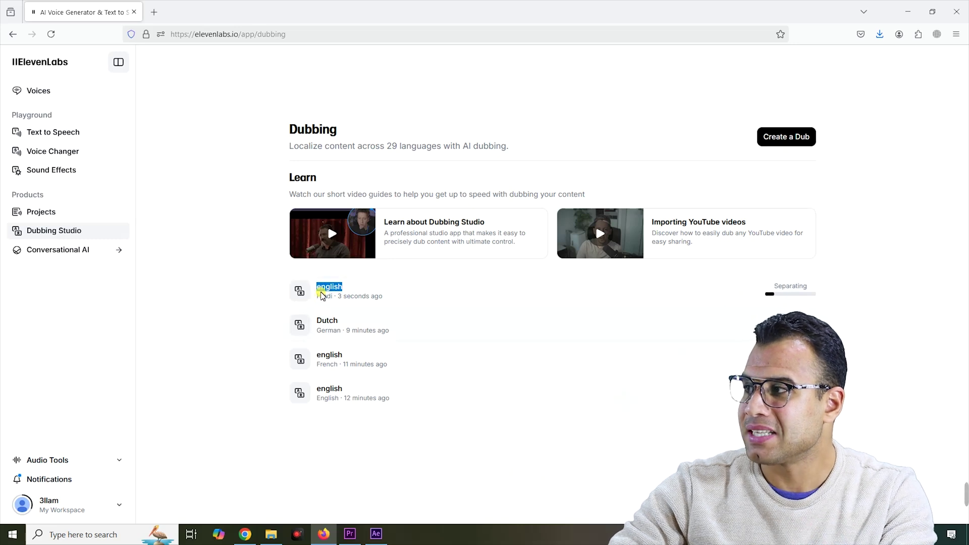
{"action": "double_click", "coordinate": [326, 299]}
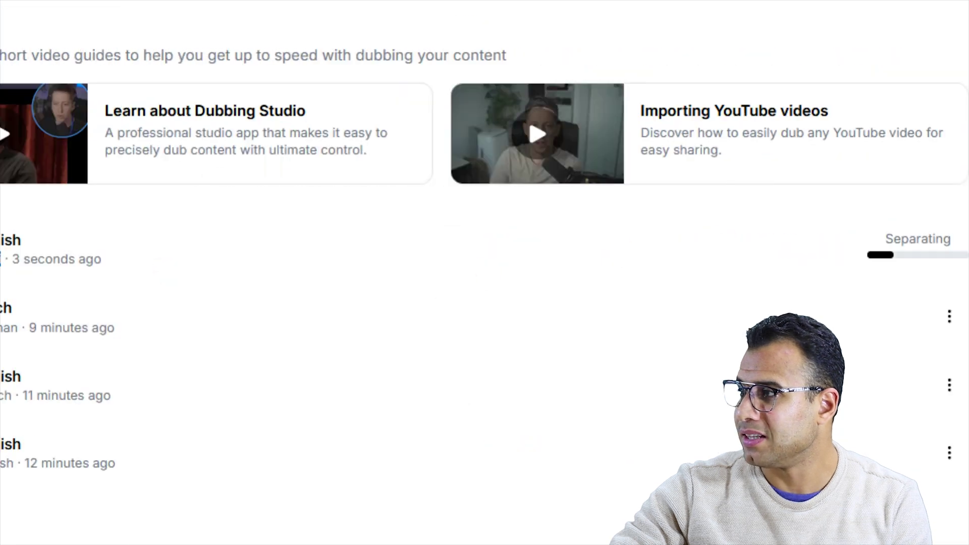
{"action": "left_click", "coordinate": [277, 243]}
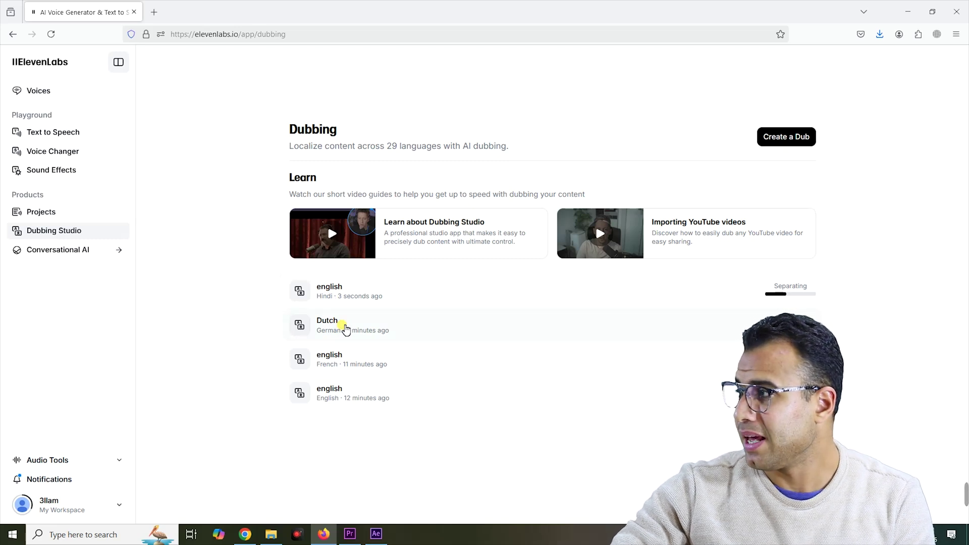
{"action": "left_click_drag", "start_coordinate": [807, 284], "coordinate": [751, 286]}
{"action": "left_click", "coordinate": [738, 287]}
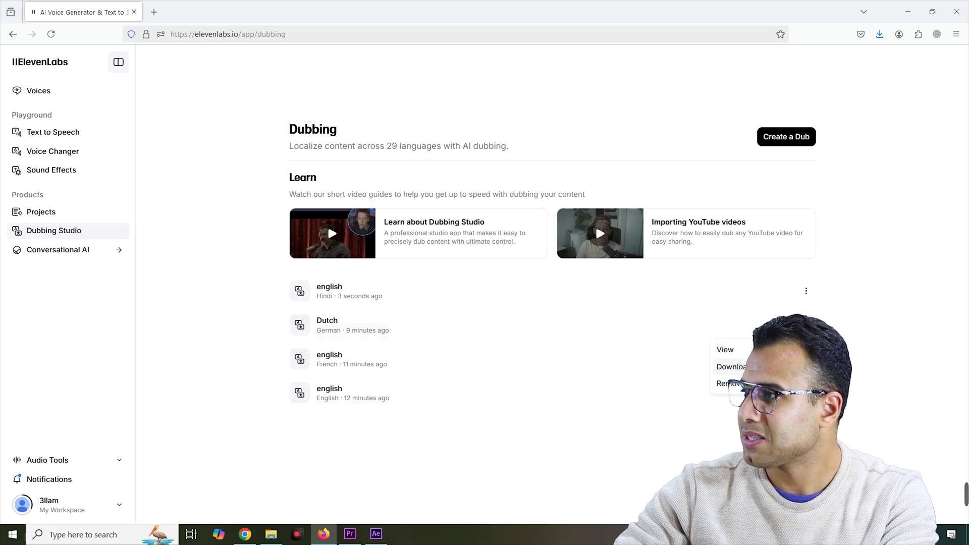
- Download the finished Hindi dub and place english.mp4 on track V1 at 00:01:36:03 in the Premiere Pro sequence
{"action": "left_click", "coordinate": [807, 291]}
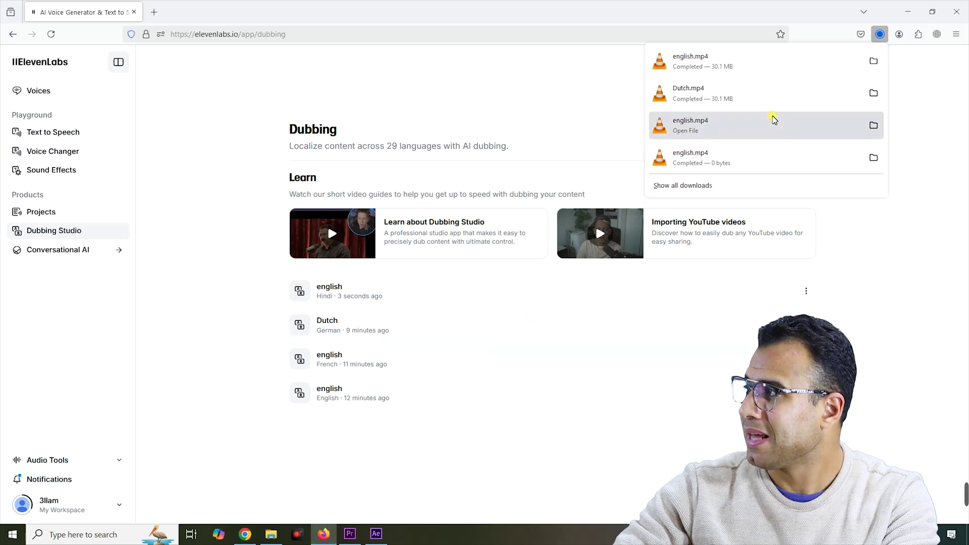
{"action": "left_click", "coordinate": [873, 64]}
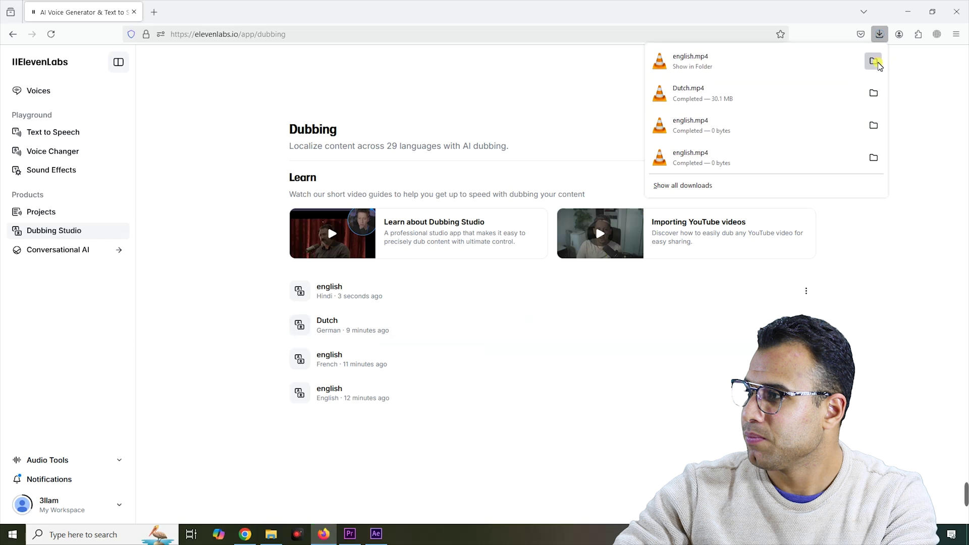
{"action": "left_click_drag", "start_coordinate": [124, 154], "coordinate": [452, 477]}
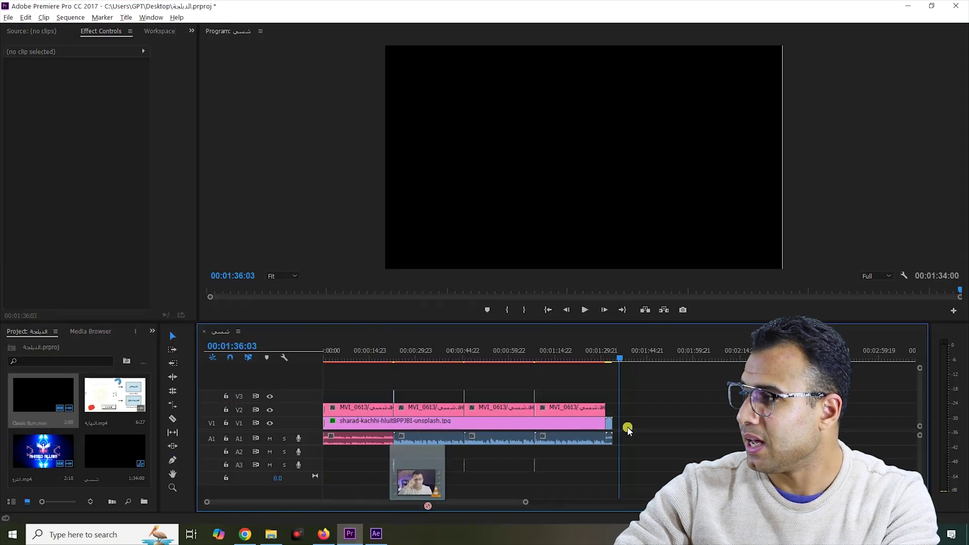
{"action": "mouse_move", "coordinate": [626, 433]}
{"action": "left_mouse_down"}
{"action": "mouse_move", "coordinate": [631, 427]}
{"action": "mouse_move", "coordinate": [620, 430]}
{"action": "left_mouse_up"}
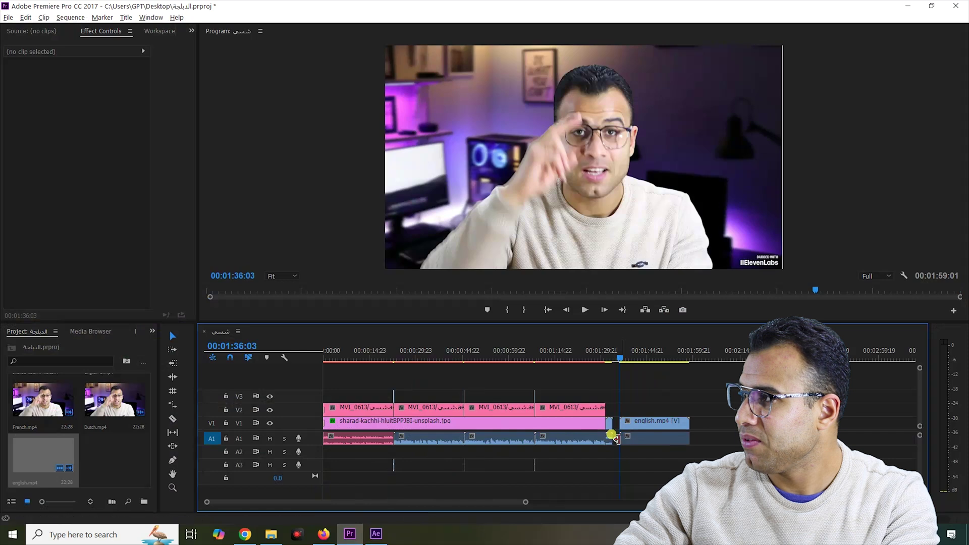
{"action": "left_click_drag", "start_coordinate": [621, 378], "coordinate": [641, 365]}
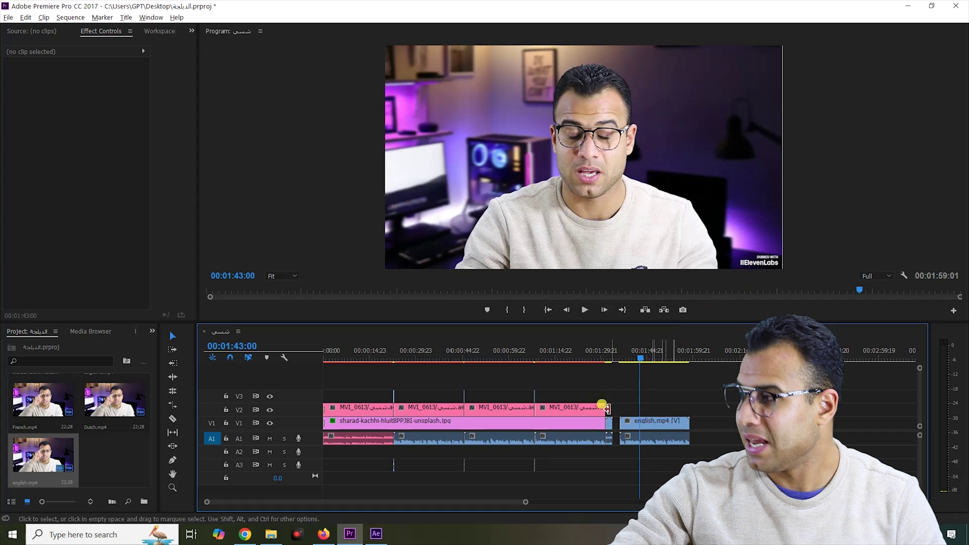
- Duplicate the last MVI_0613 clip on V2 and align the copy above the english.mp4 clip
{"action": "left_click", "coordinate": [581, 410]}
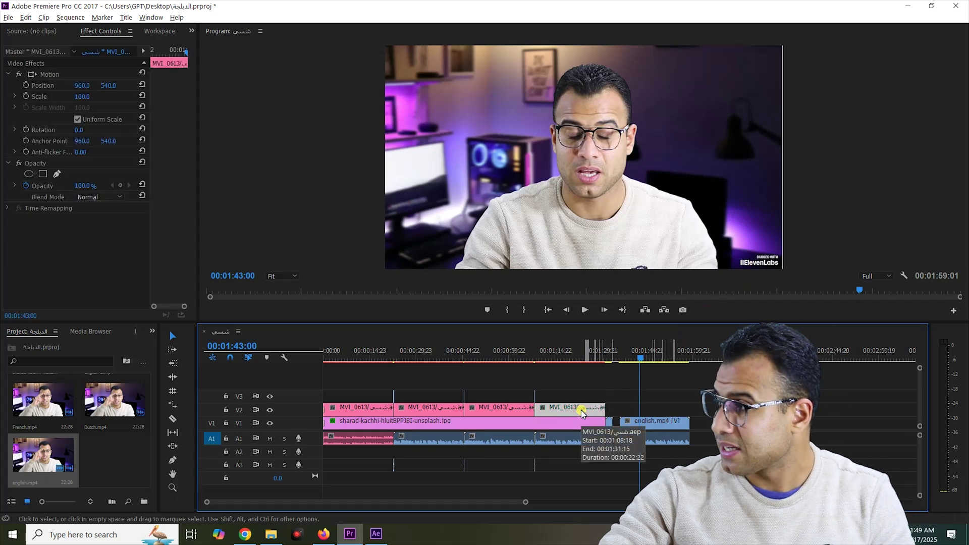
{"action": "left_click", "coordinate": [715, 360]}
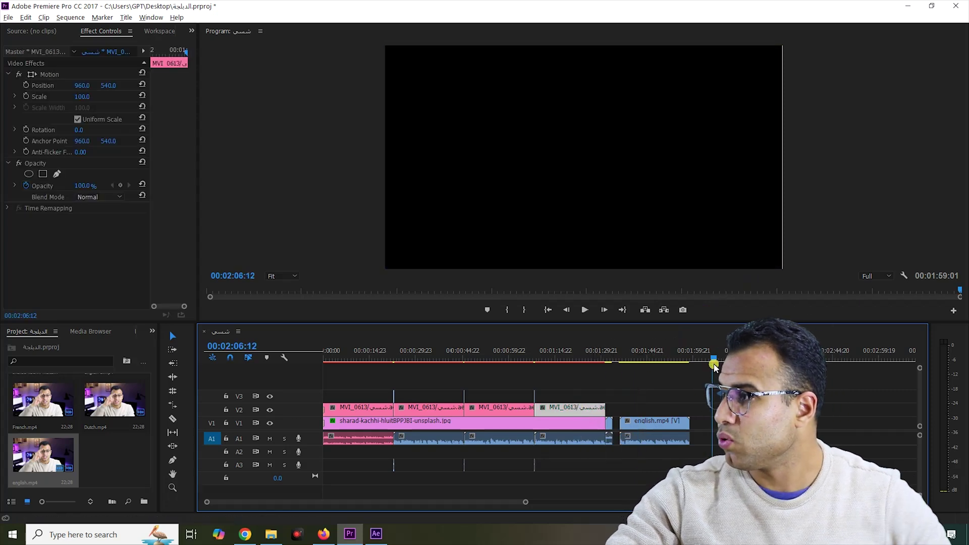
{"action": "left_click", "coordinate": [710, 404]}
{"action": "left_click_drag", "start_coordinate": [722, 409], "coordinate": [630, 422]}
- Move the short intro clip up to V2 and extend the V1 background image to the end of the duplicated MVI_0613 clip
{"action": "left_click_drag", "start_coordinate": [611, 354], "coordinate": [693, 427]}
{"action": "left_click", "coordinate": [609, 423]}
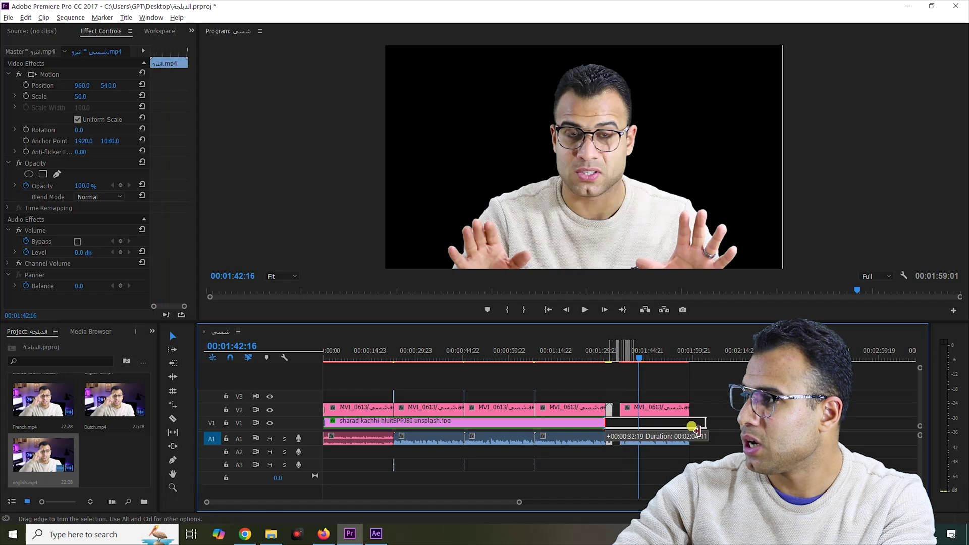
{"action": "left_click", "coordinate": [643, 371]}
{"action": "left_click_drag", "start_coordinate": [643, 370], "coordinate": [667, 371]}
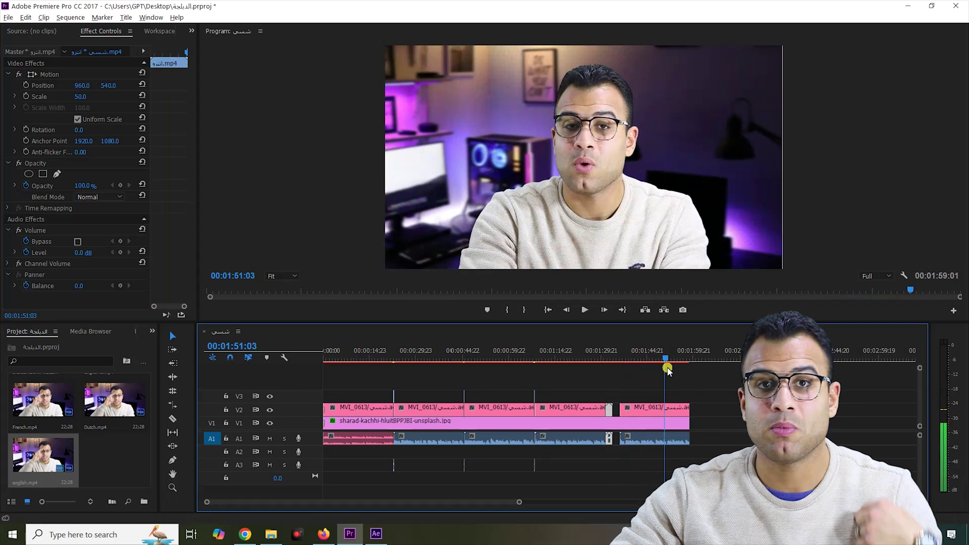